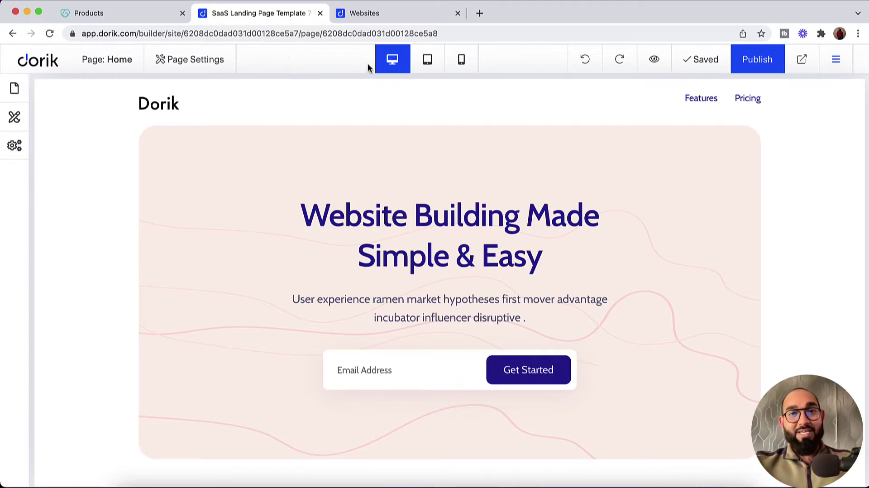
Review the Custom Domain publish option's required A and CNAME records, then go to the websites dashboard
click(741, 63)
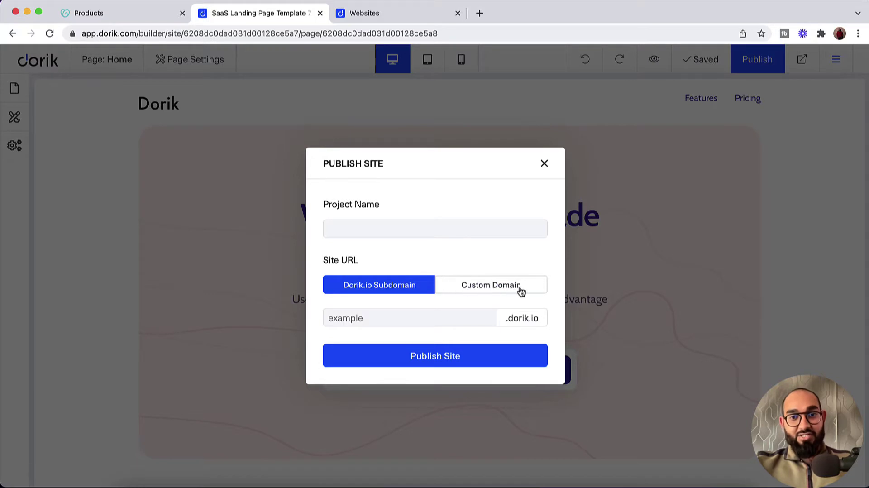
click(504, 288)
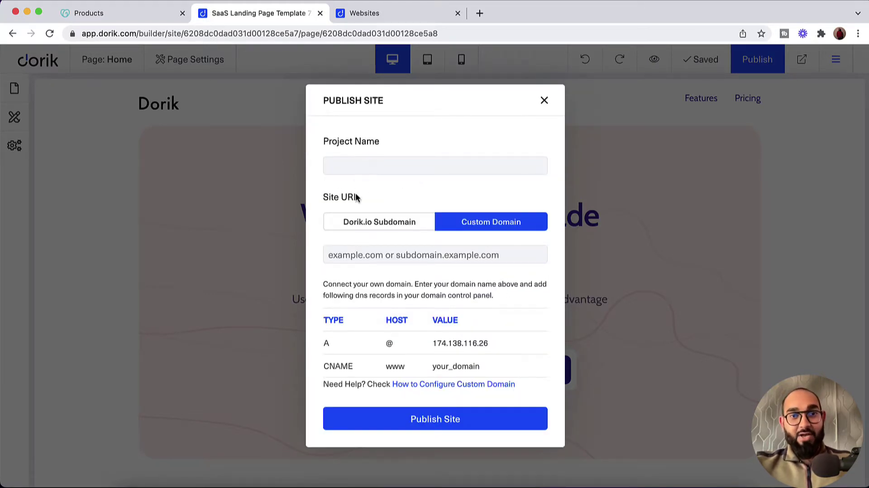
click(363, 166)
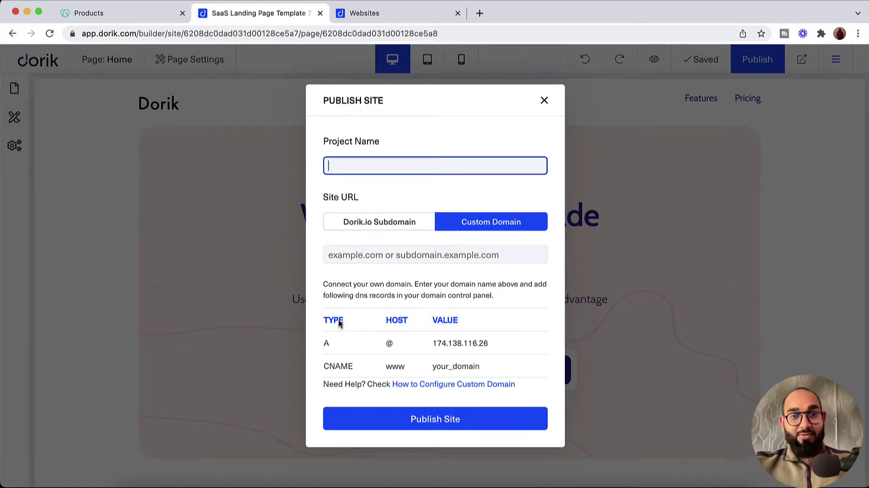
drag(322, 341, 484, 369)
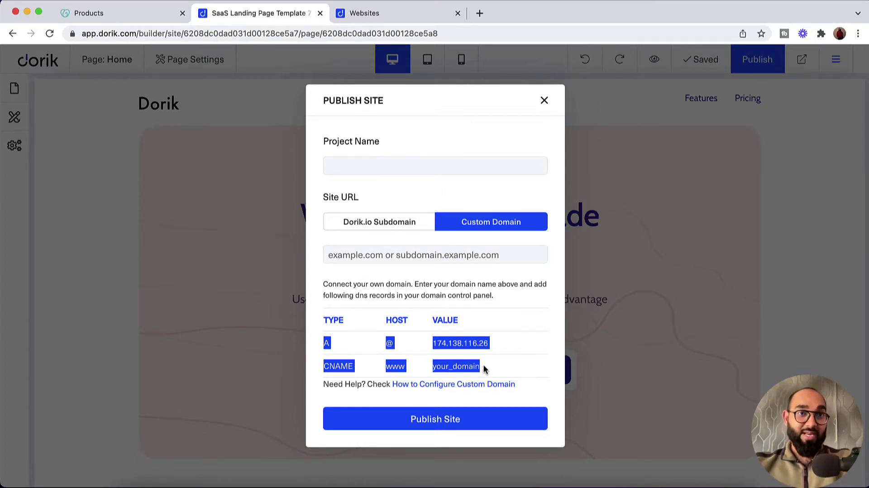
click(383, 13)
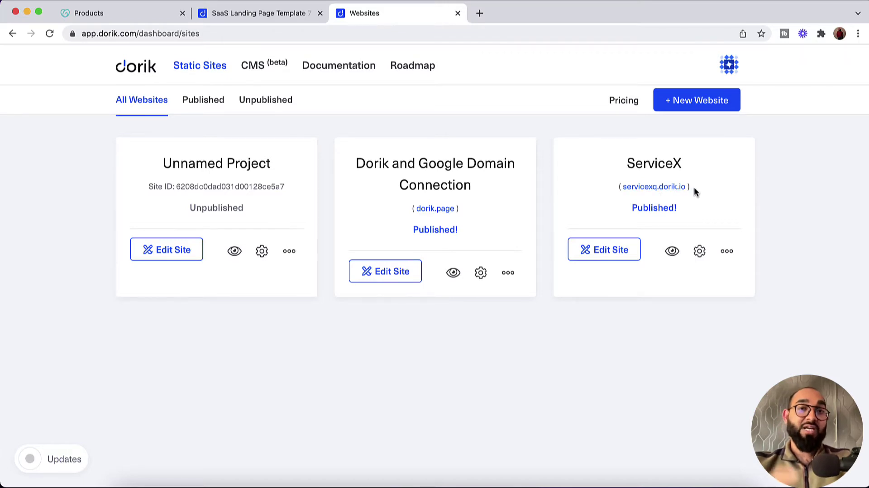
Switch ServiceX to Custom Domain, clear its servicexq subdomain, and close the dashboard
click(700, 254)
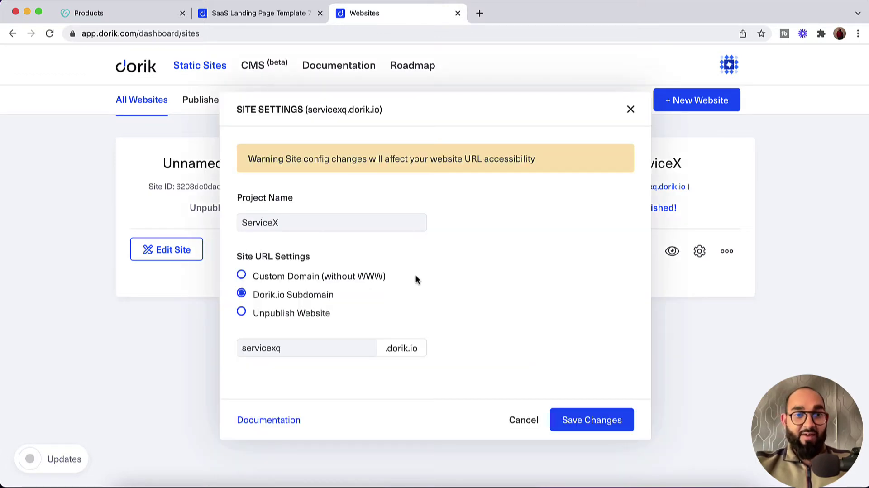
click(286, 276)
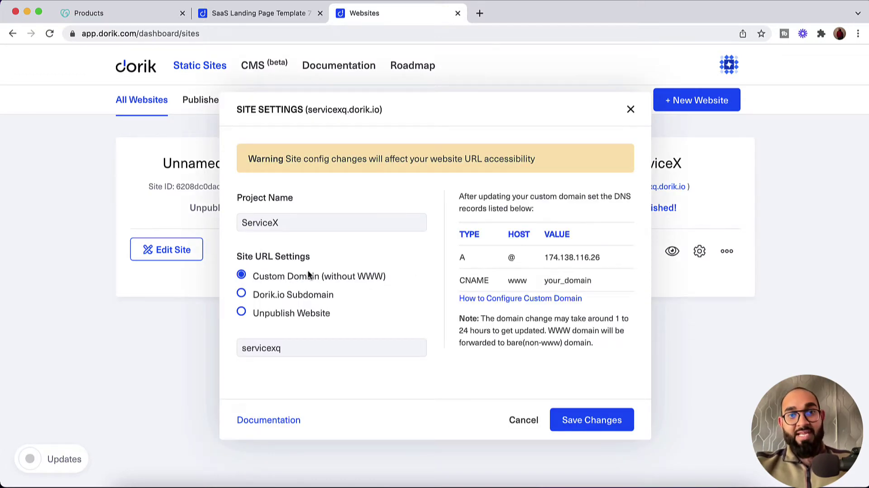
drag(457, 258, 596, 277)
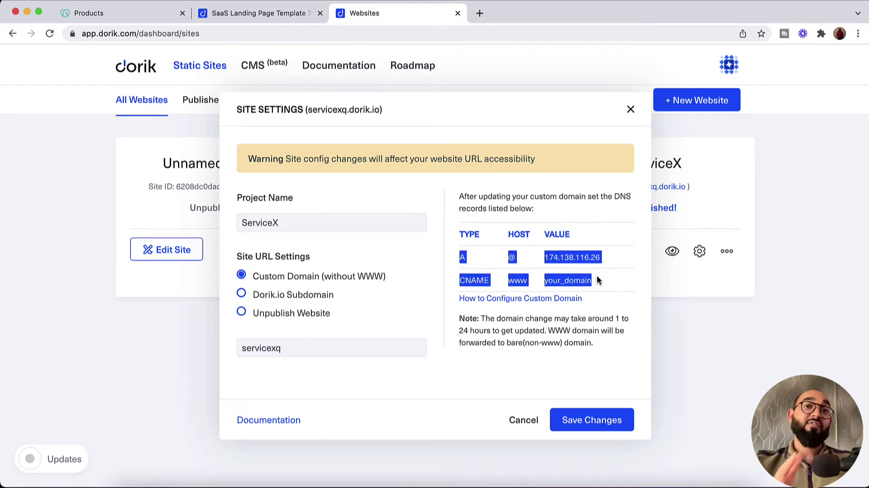
double_click(334, 348)
key(BackSpace)
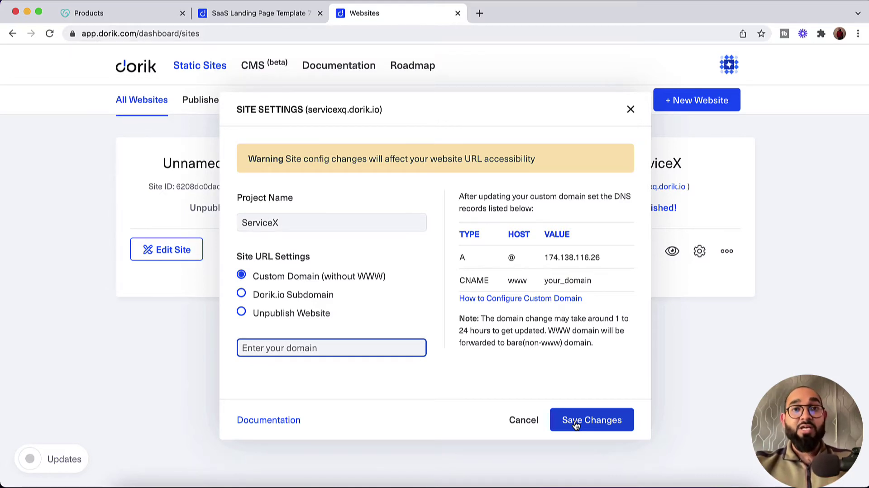
click(457, 13)
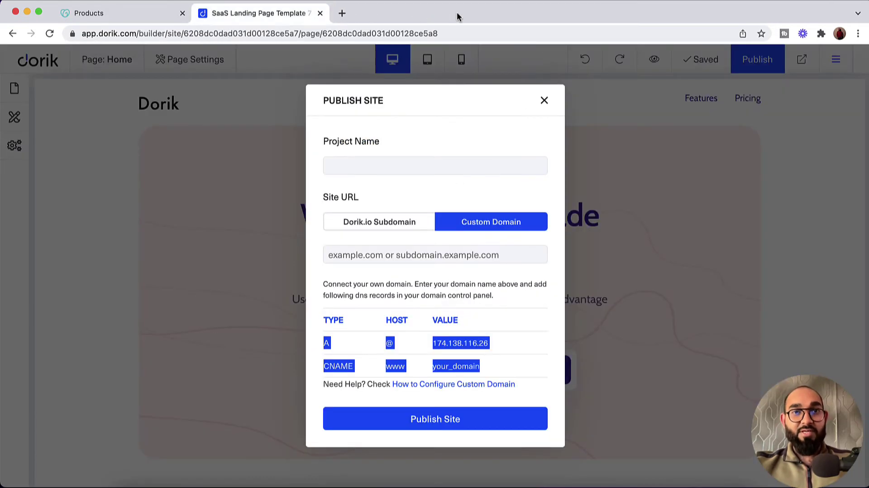
Name the project 'Dorik Domain Connection' in the Publish Site dialog
click(393, 130)
click(349, 170)
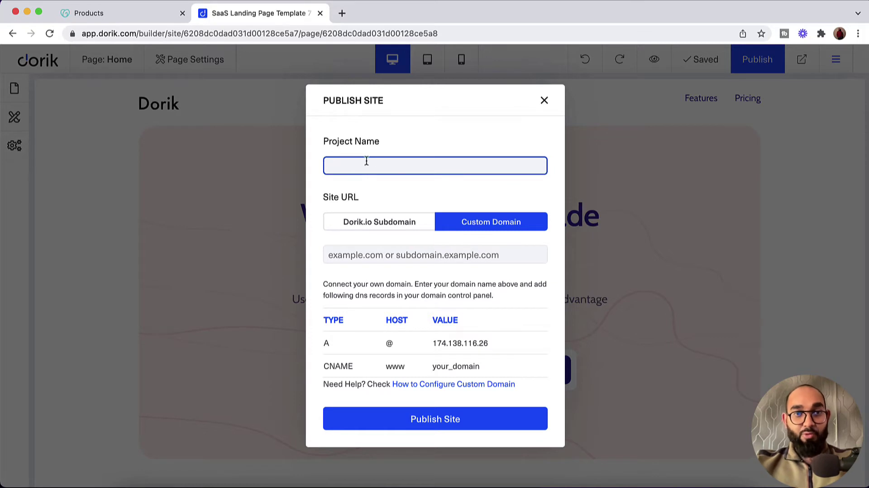
text(Dorik)
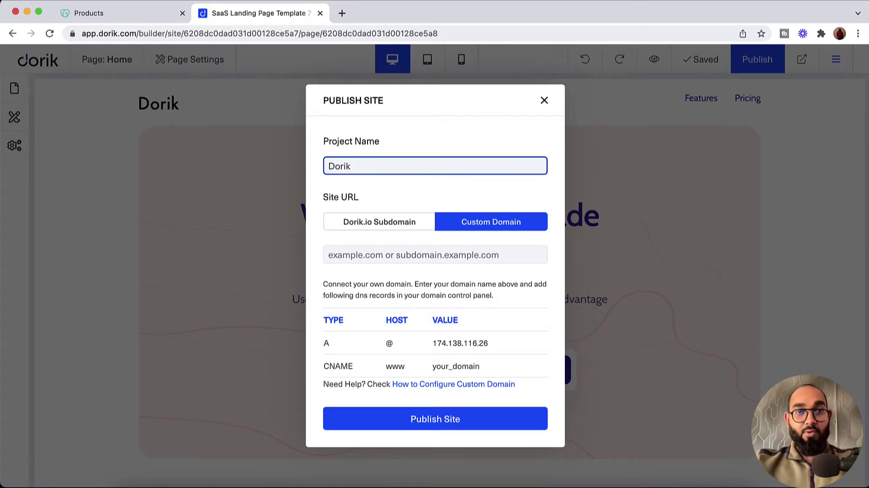
text( Domai)
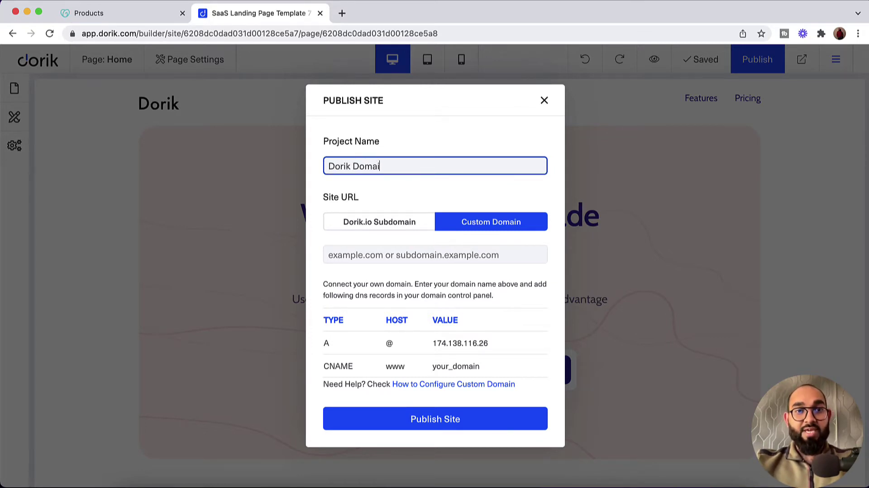
text(n Connection)
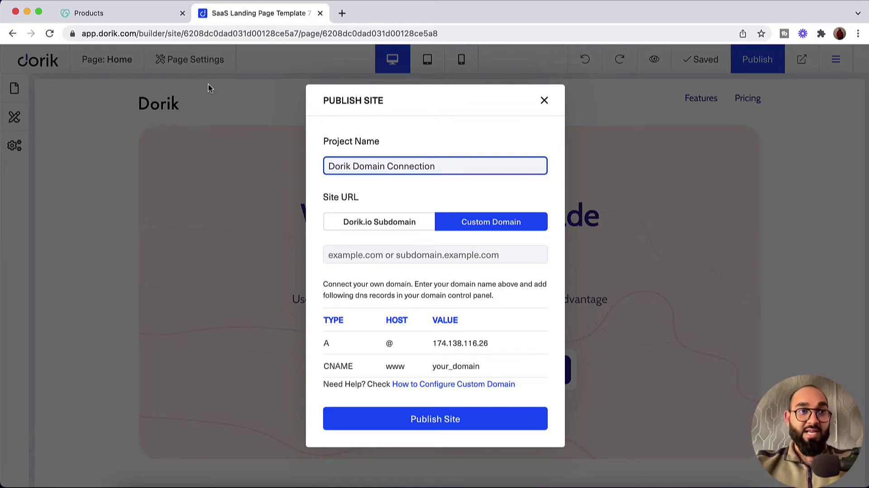
click(135, 14)
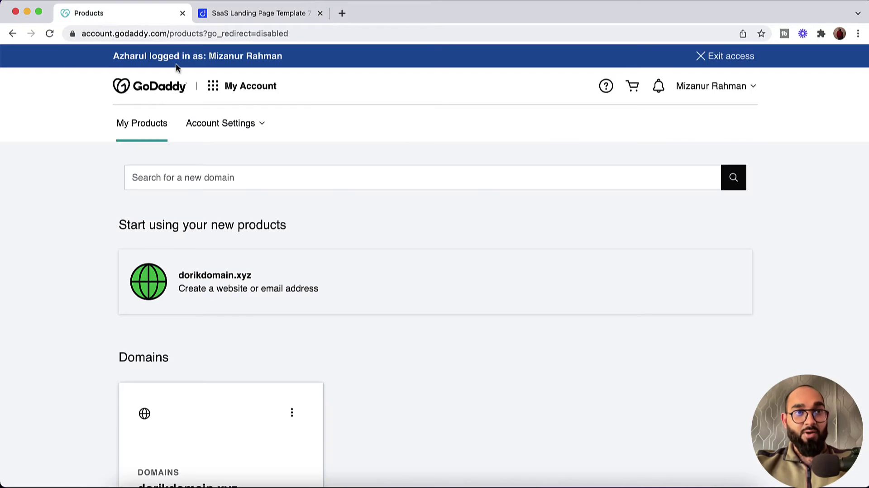
Open DNS management for dorikdomain.xyz from its domain card menu
scroll(80, 225, down, 3)
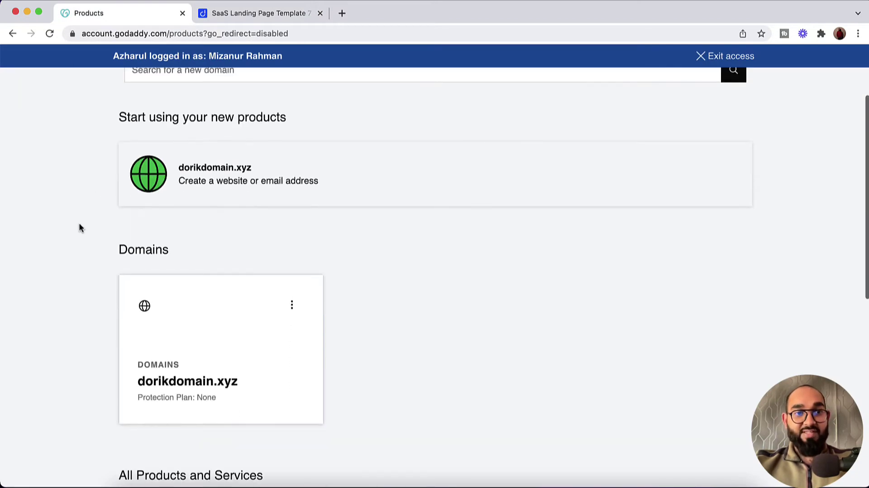
click(293, 309)
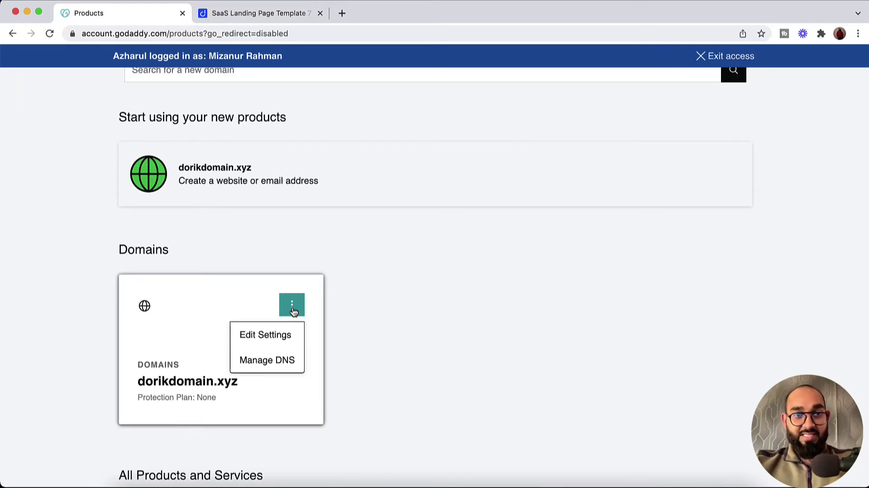
click(276, 369)
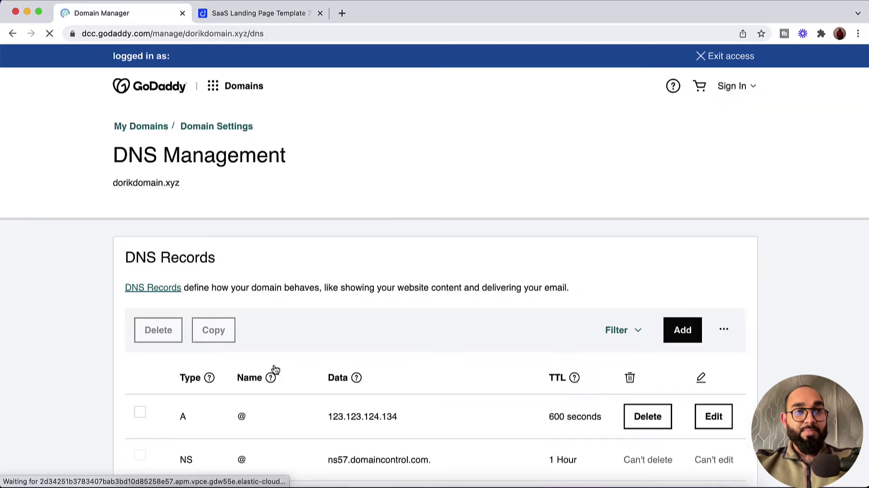
Copy the domain name dorikdomain.xyz from the DNS Management page
drag(113, 221, 179, 220)
right_click(179, 220)
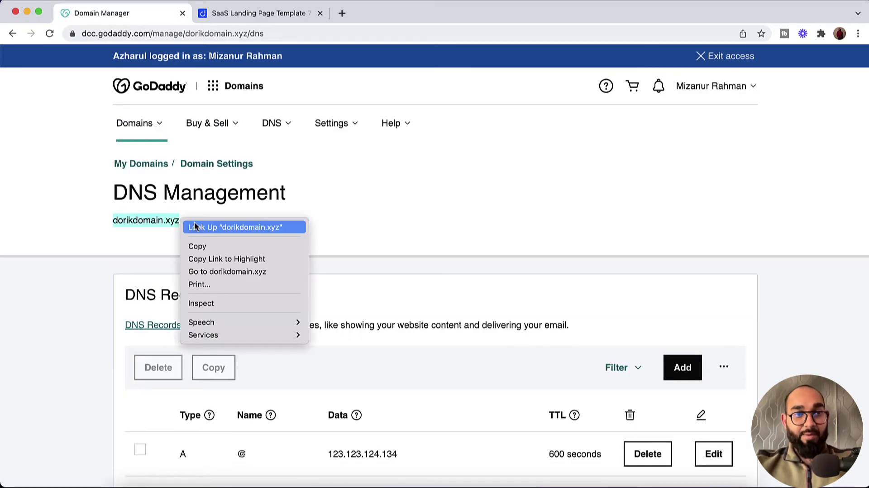
click(202, 244)
Paste dorikdomain.xyz as the custom domain in Dorik's Publish Site dialog
click(268, 19)
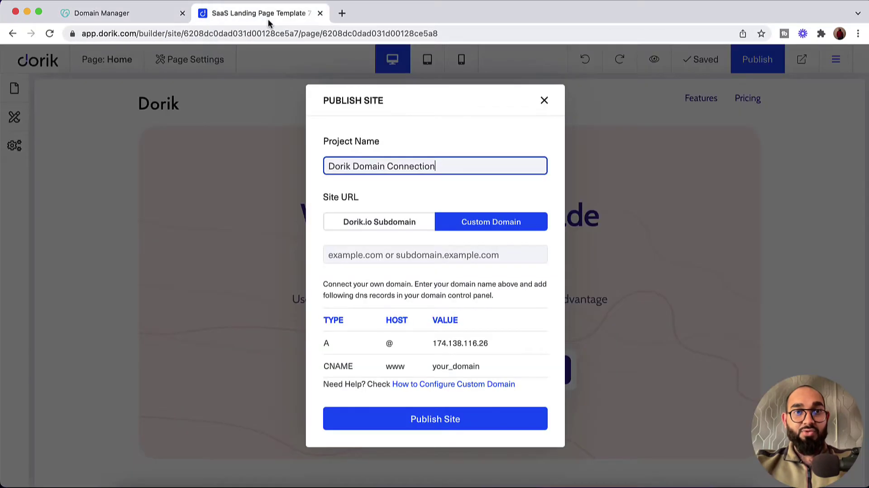
click(352, 255)
right_click(352, 255)
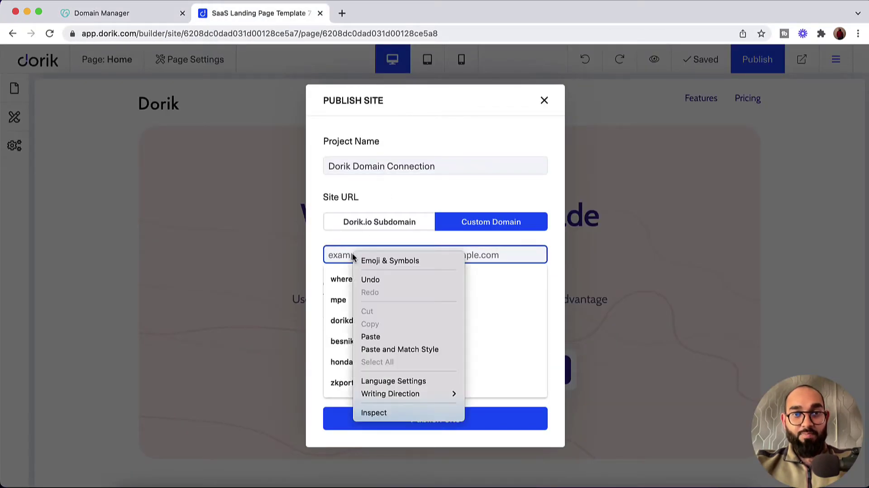
click(376, 334)
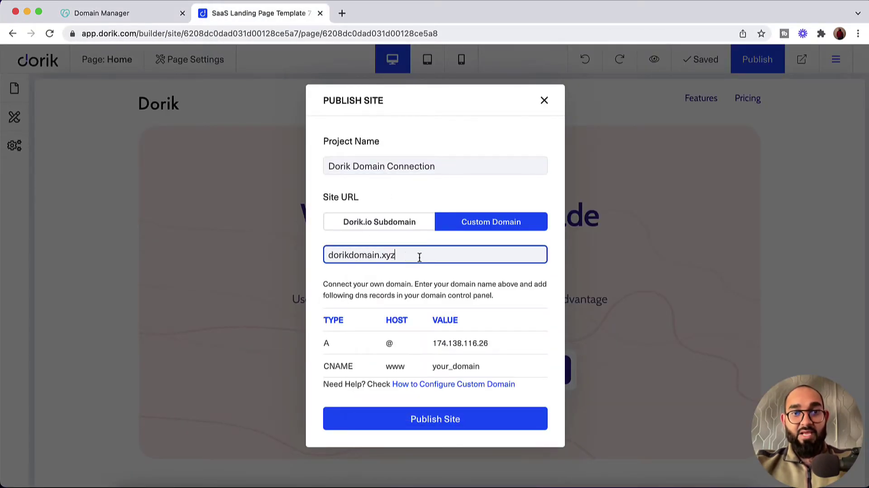
Select the A record's type and @ host in the DNS table
drag(324, 344, 482, 367)
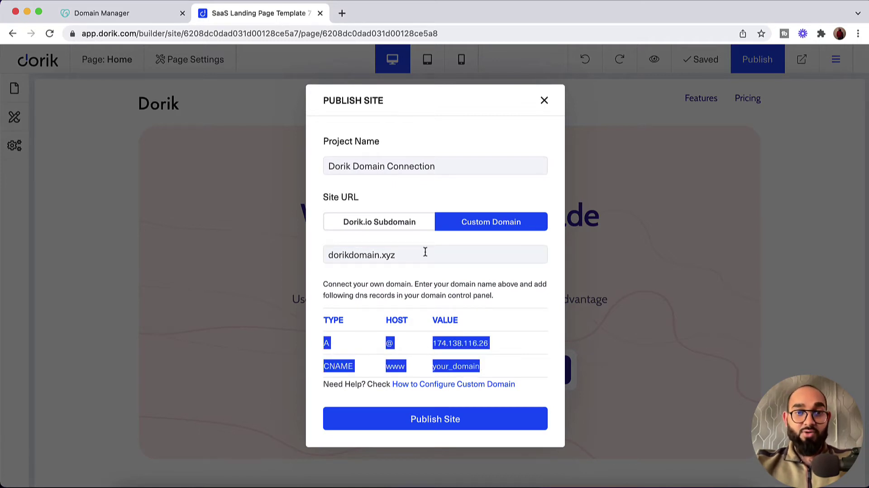
click(326, 344)
double_click(326, 344)
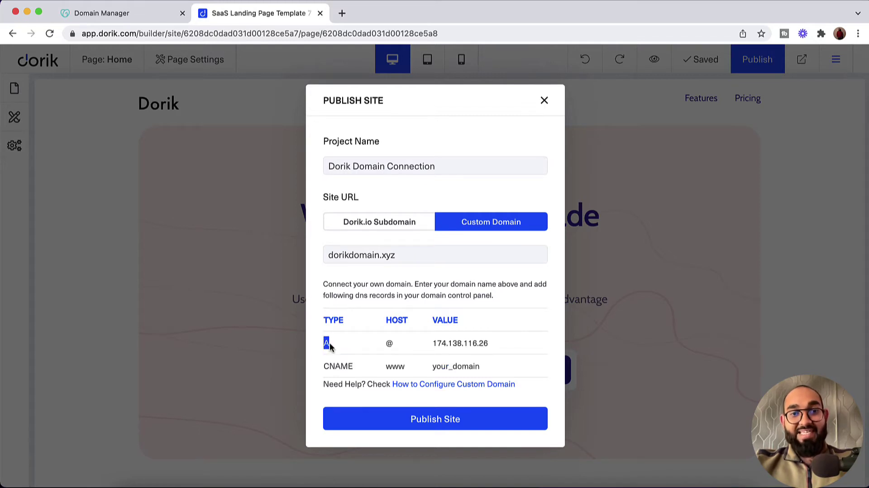
double_click(388, 344)
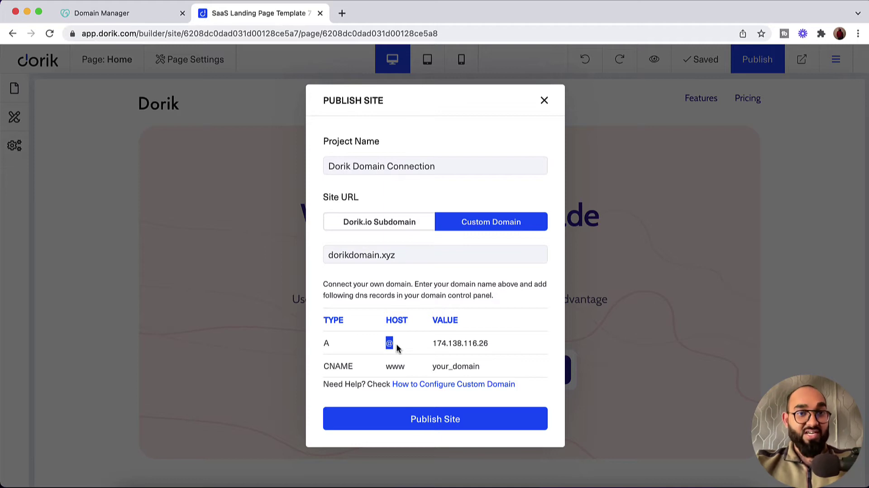
Delete the existing @ A record from dorikdomain.xyz's DNS records
click(134, 16)
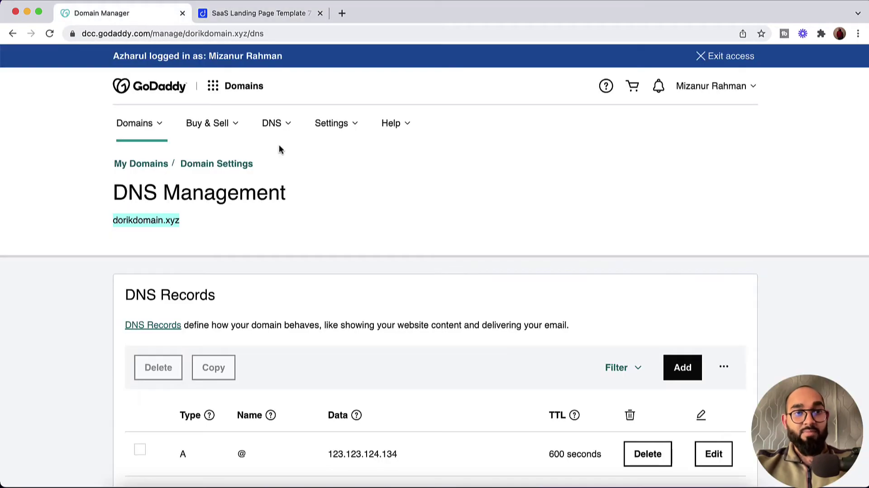
scroll(135, 380, down, 5)
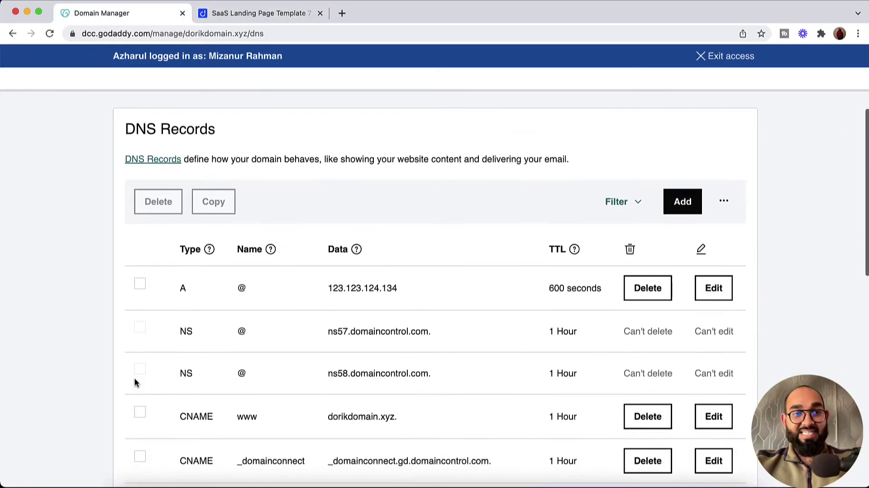
double_click(183, 290)
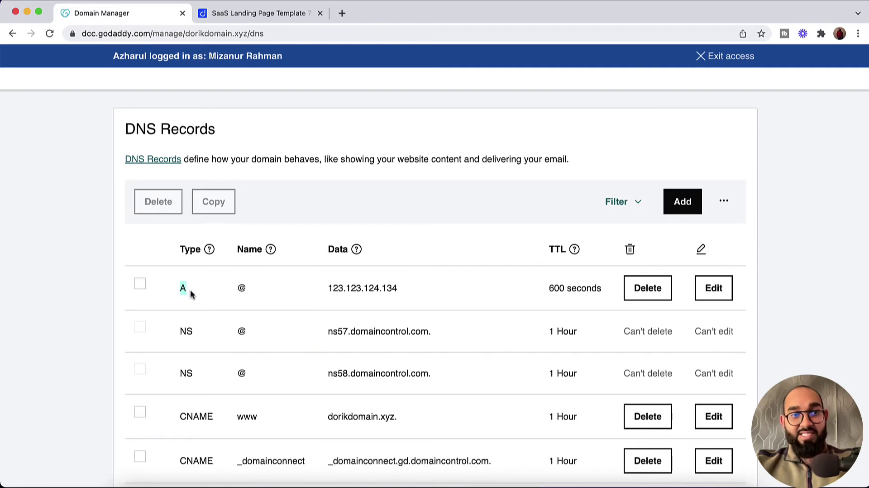
click(242, 290)
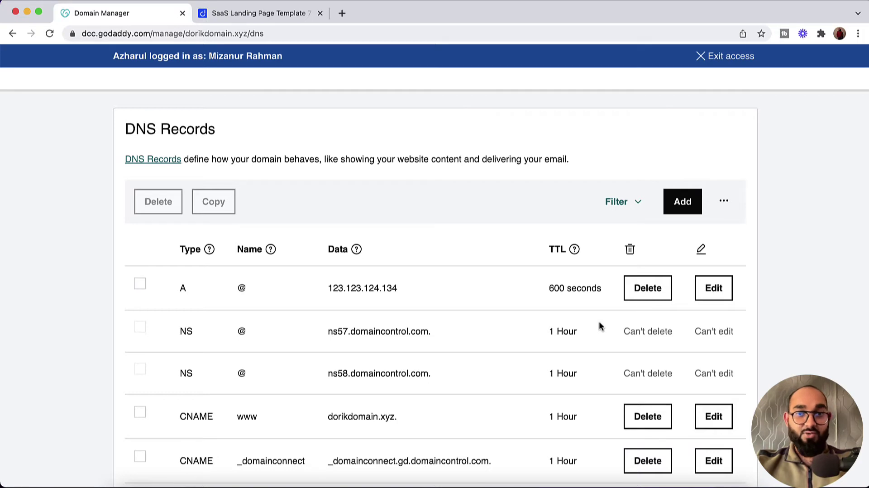
click(640, 296)
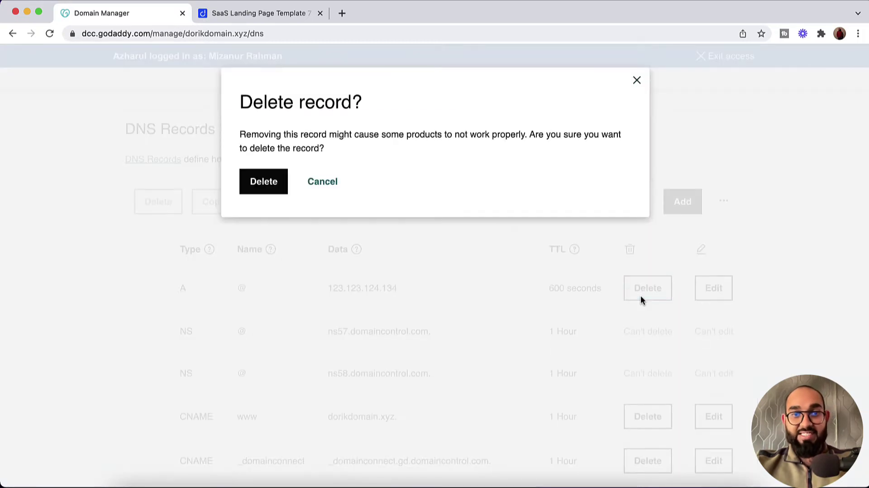
click(270, 182)
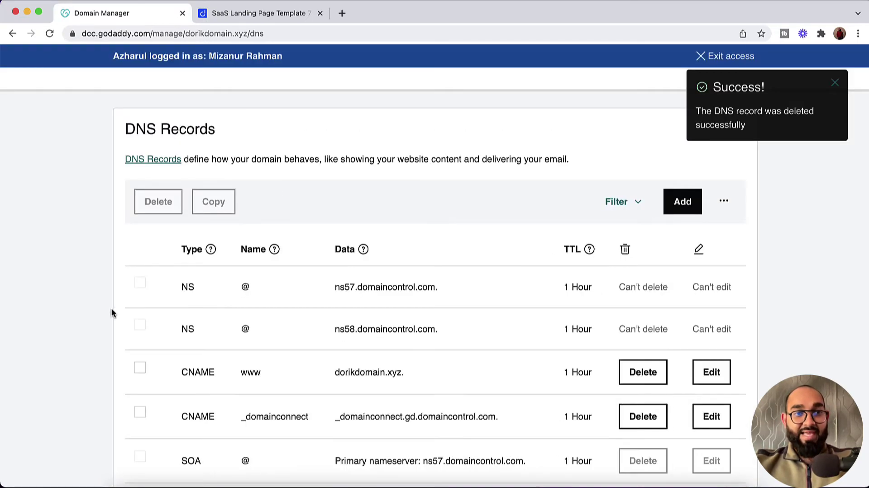
Check Dorik's www CNAME requirement, then delete GoDaddy's existing www CNAME record
scroll(111, 308, down, 2)
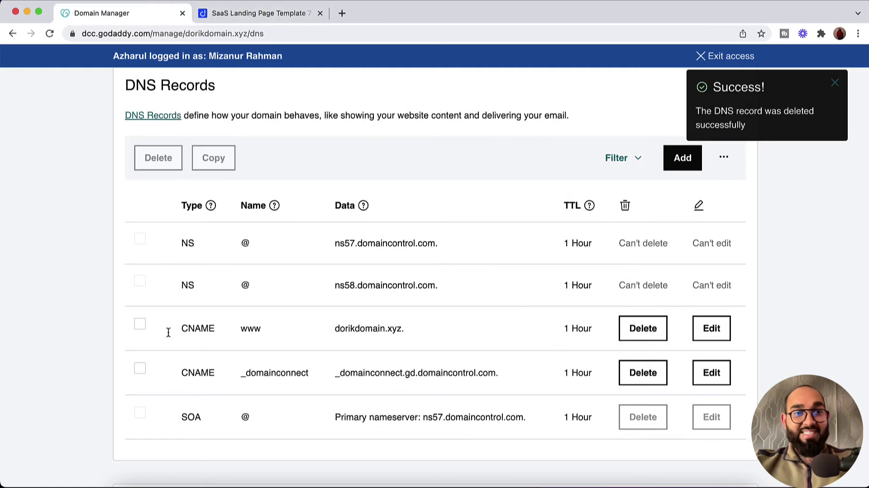
click(256, 13)
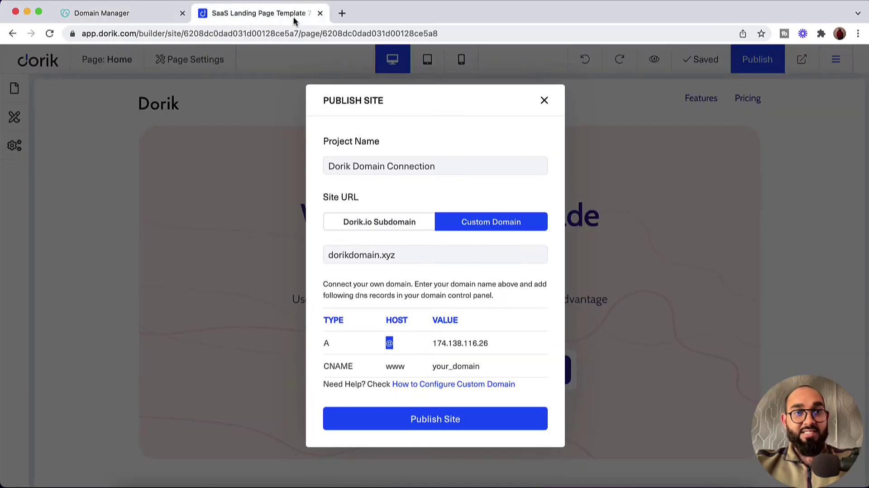
double_click(341, 366)
double_click(395, 367)
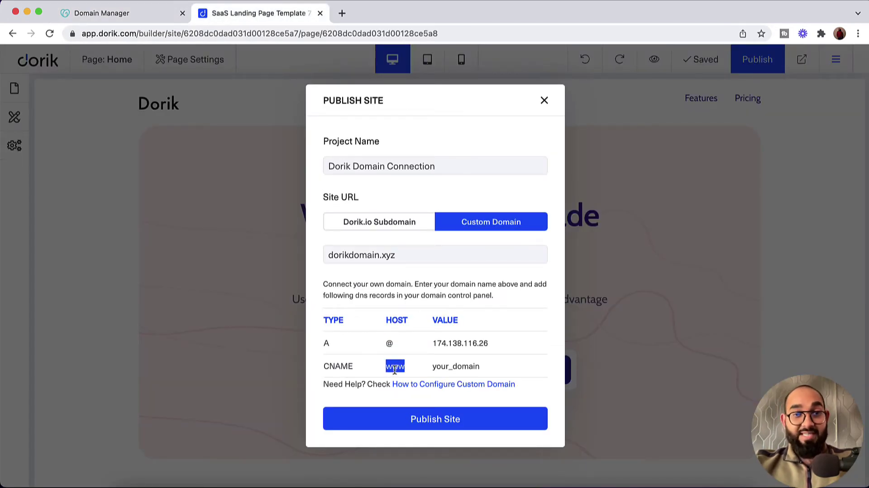
click(115, 13)
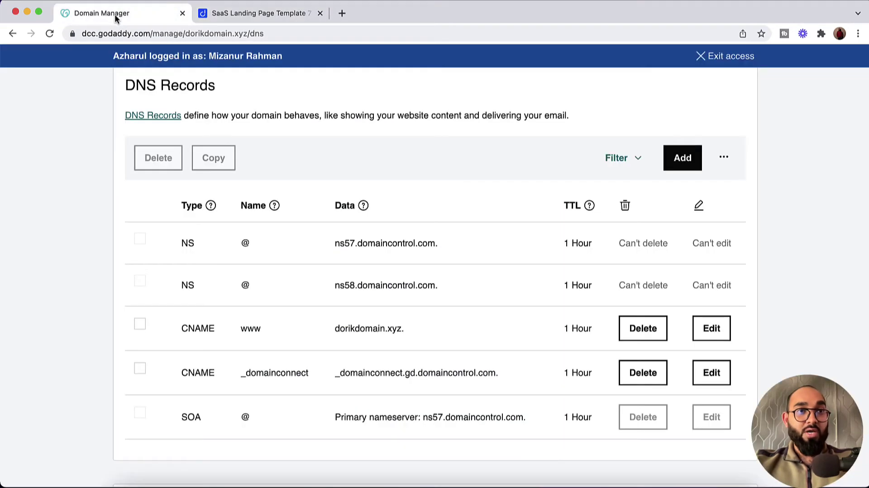
click(620, 329)
click(277, 188)
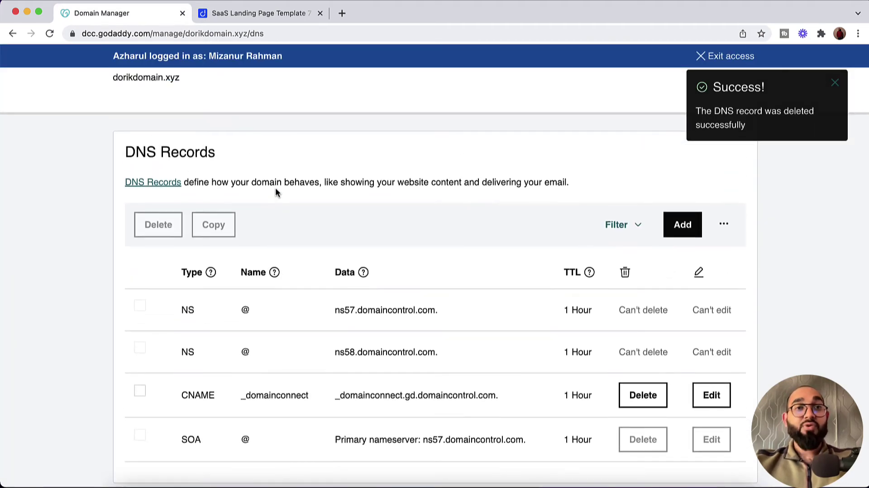
Start a new GoDaddy DNS record of type A with name @
click(266, 13)
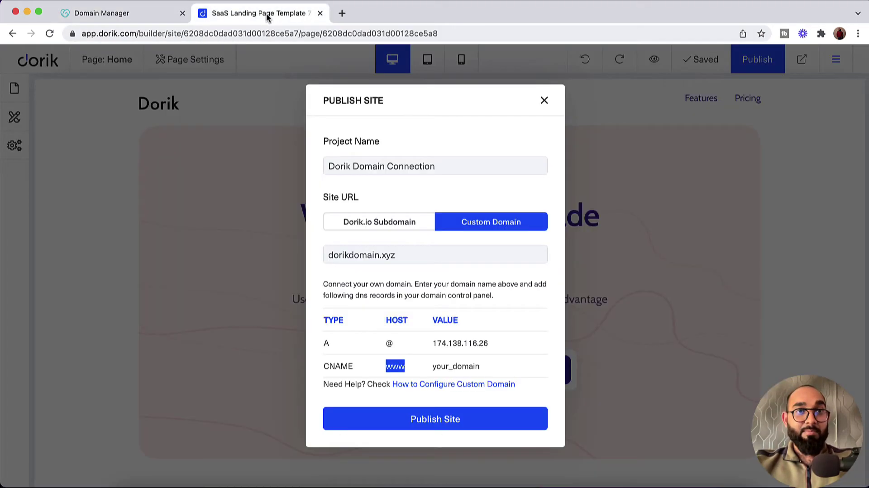
double_click(438, 344)
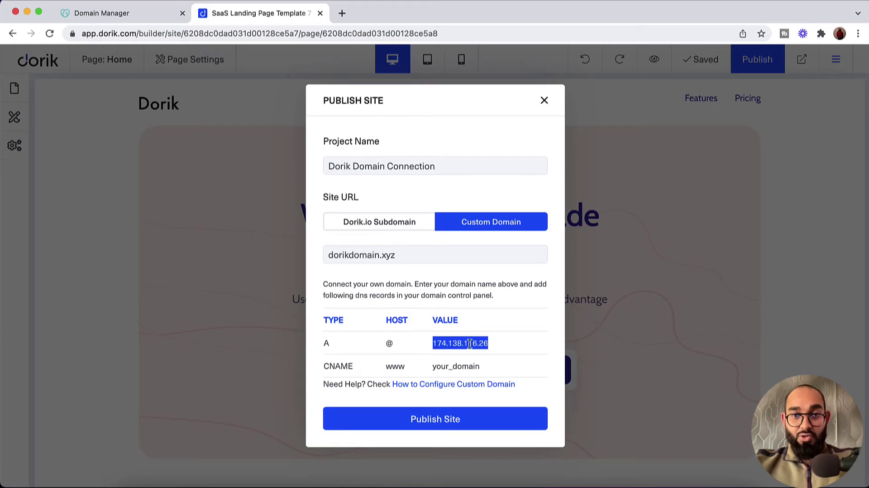
click(129, 14)
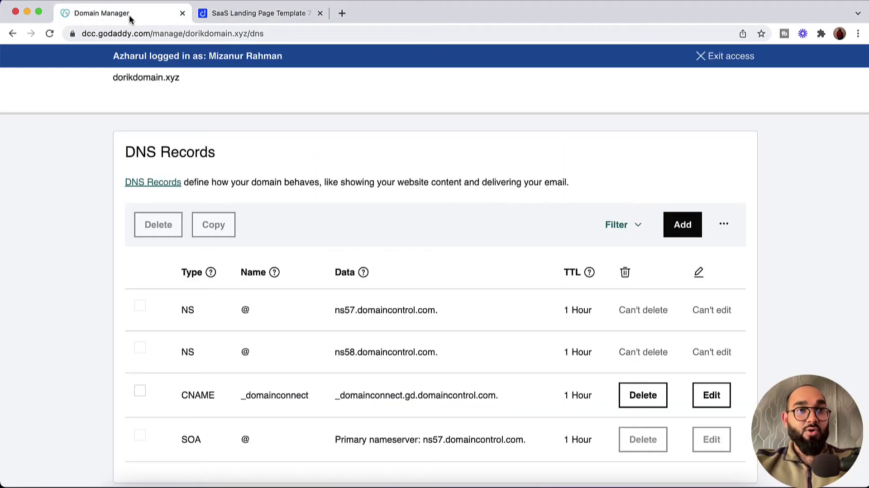
click(686, 229)
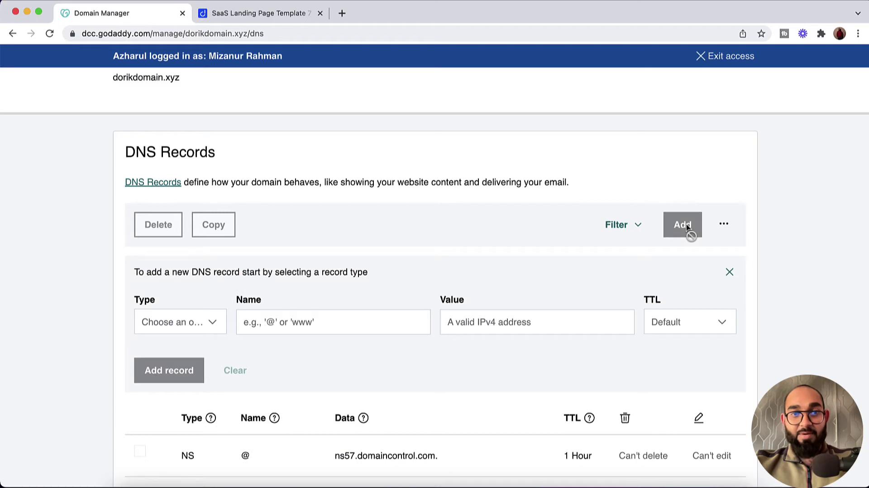
click(193, 323)
click(173, 144)
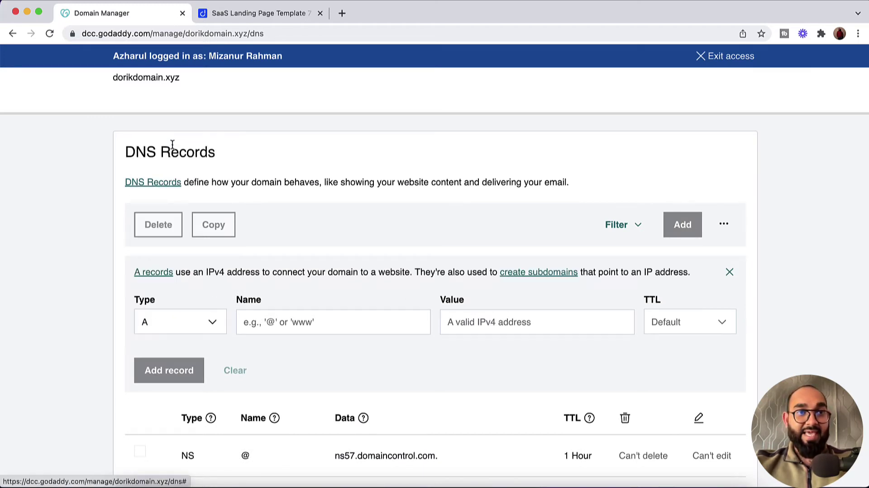
click(273, 320)
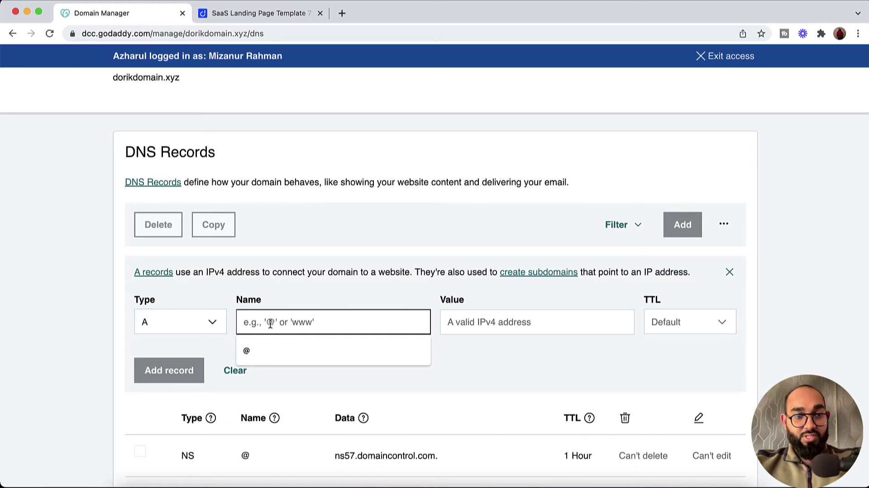
click(246, 351)
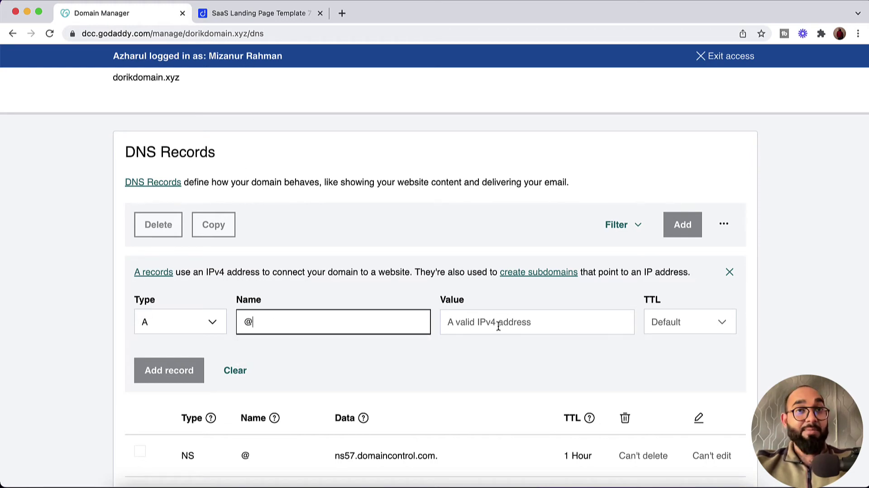
Copy 174.138.116.26 from Dorik, paste it as the A record value, and save
click(273, 19)
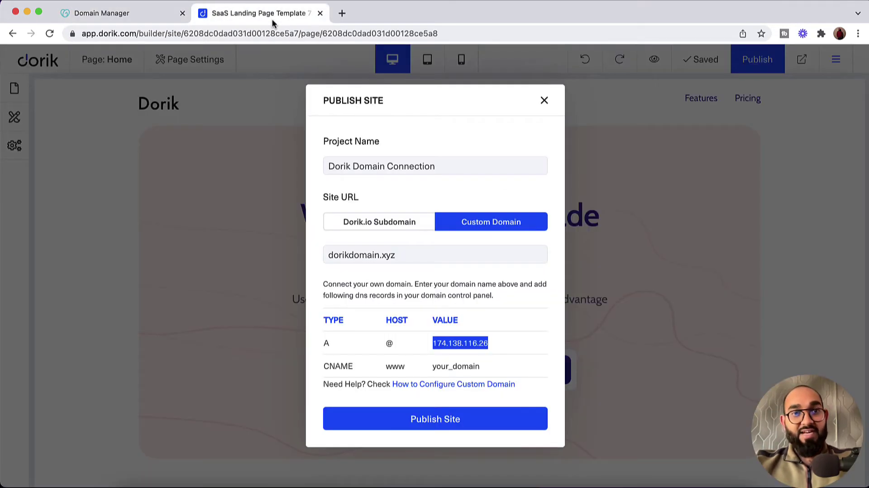
right_click(453, 349)
click(464, 369)
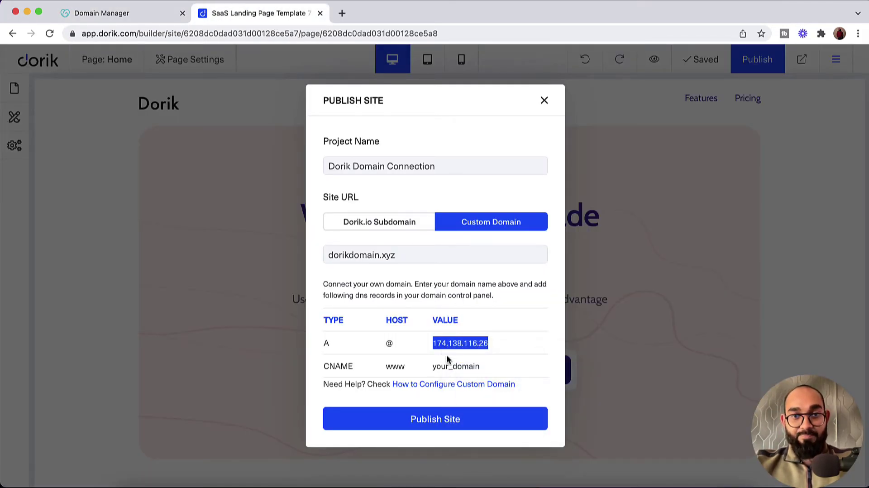
right_click(471, 344)
click(483, 371)
click(147, 19)
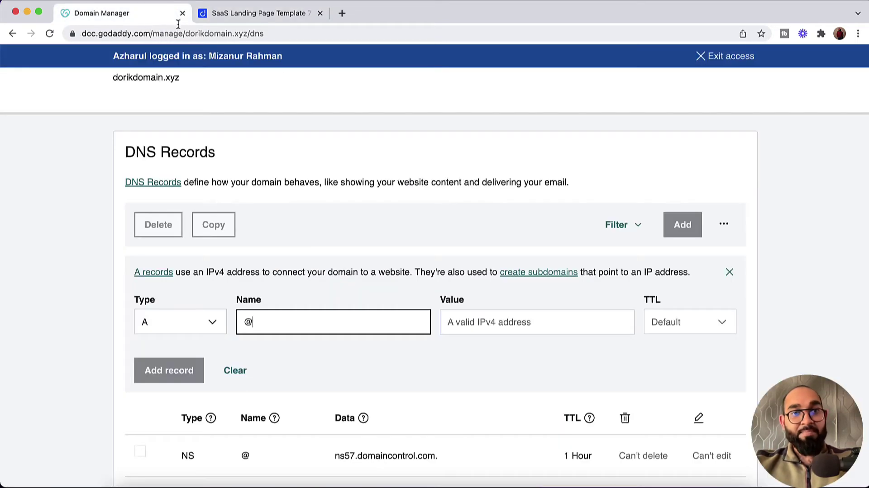
click(458, 316)
right_click(453, 311)
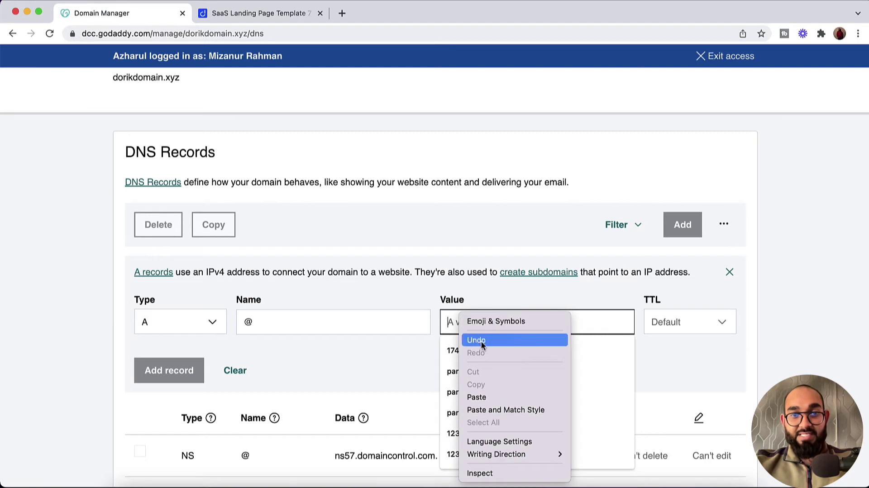
click(477, 392)
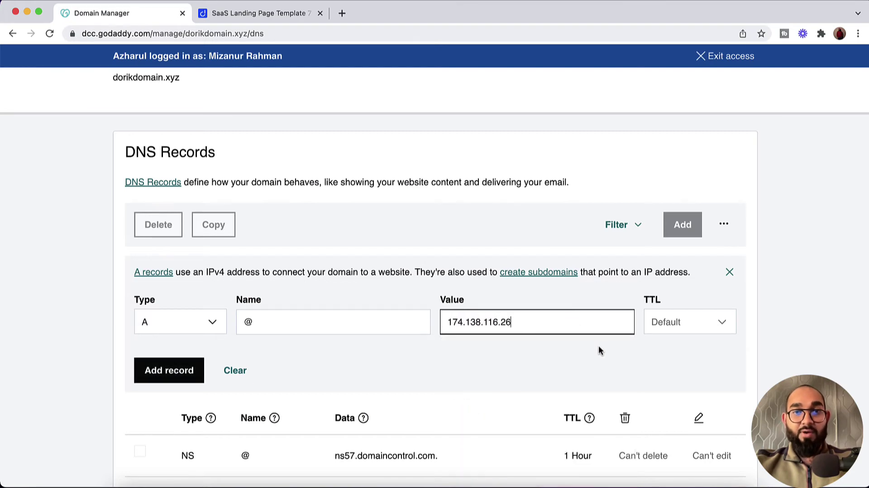
click(188, 381)
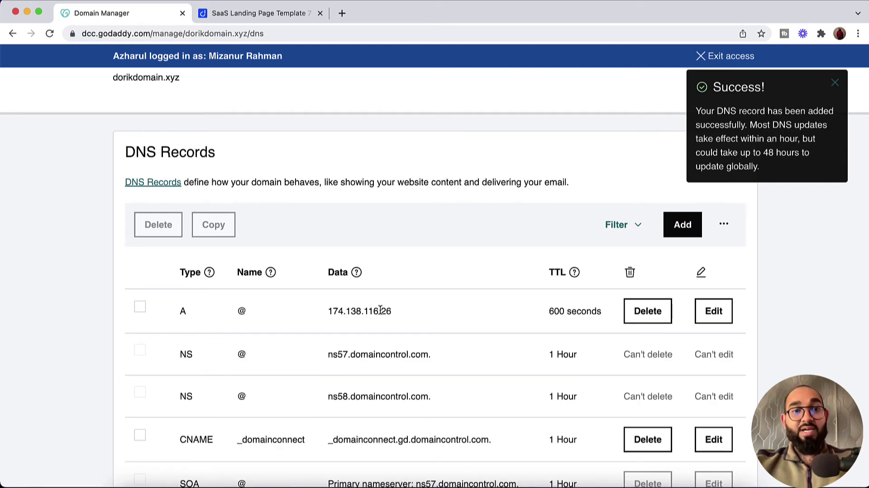
Check Dorik's CNAME requirement and start a new GoDaddy record of type CNAME
click(263, 14)
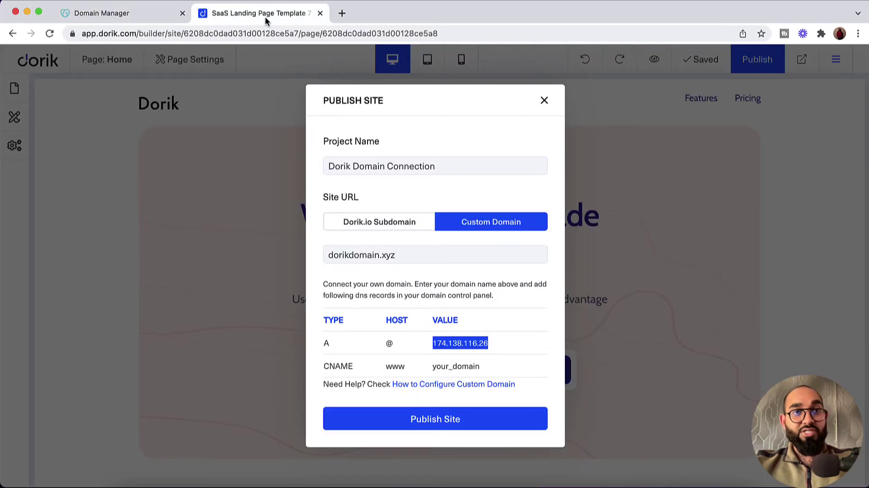
drag(324, 366, 455, 365)
double_click(349, 365)
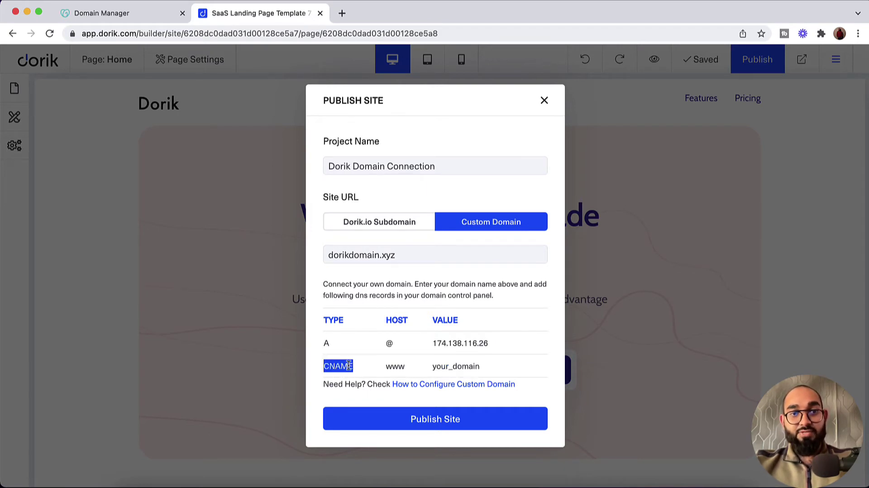
click(135, 20)
scroll(416, 199, down, 3)
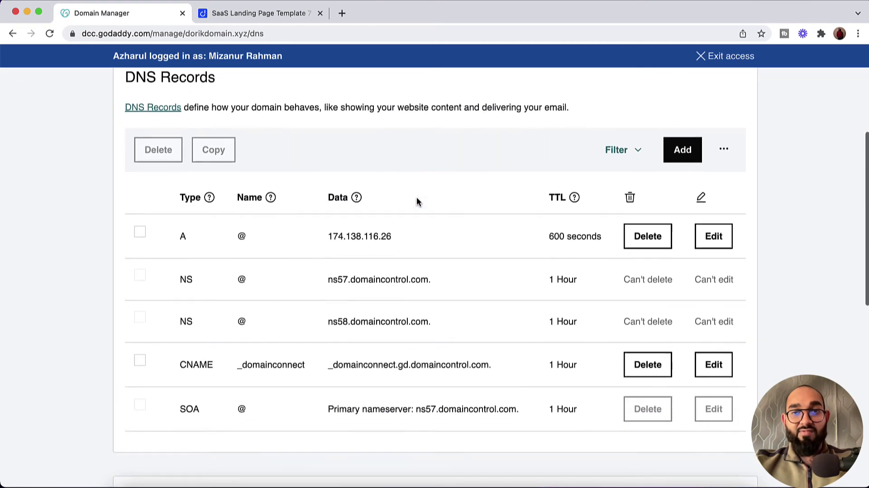
click(678, 156)
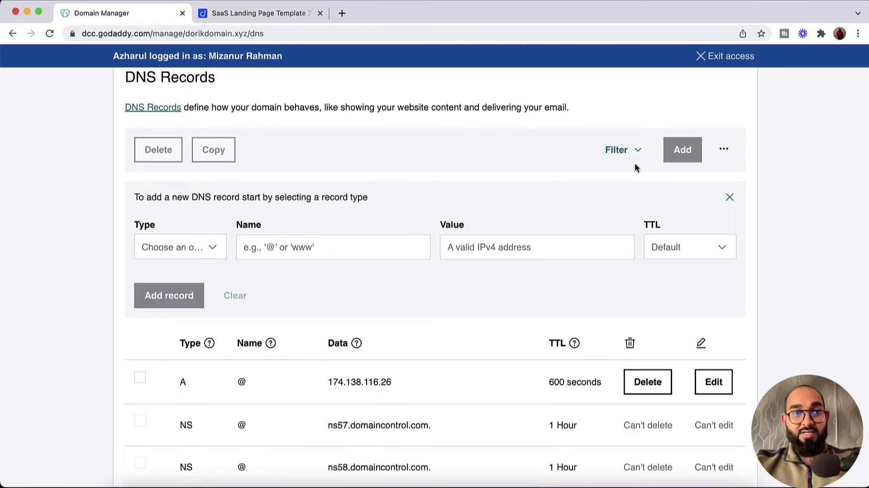
click(194, 250)
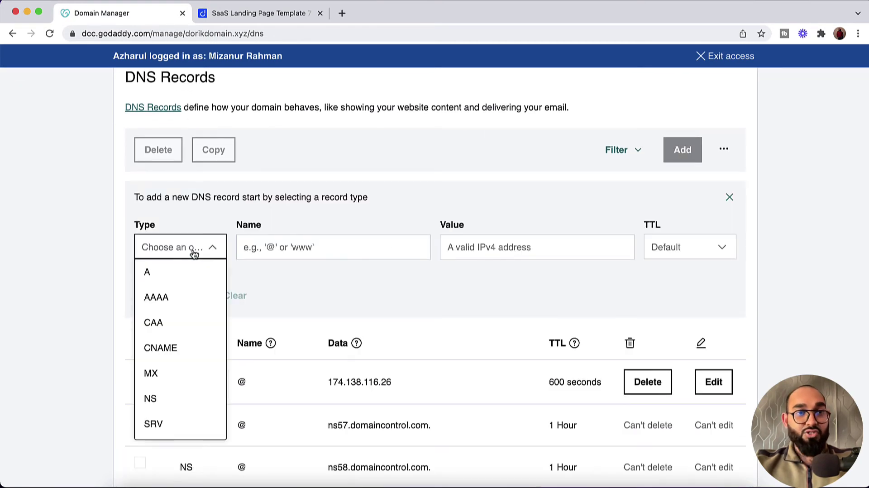
click(173, 346)
click(291, 250)
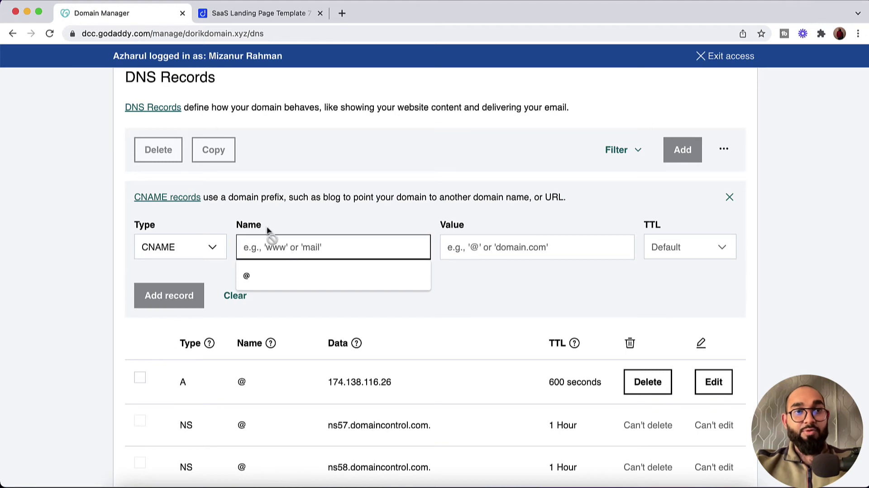
Name the CNAME record www, matching Dorik's host, and check its required value
click(238, 18)
click(389, 364)
double_click(388, 365)
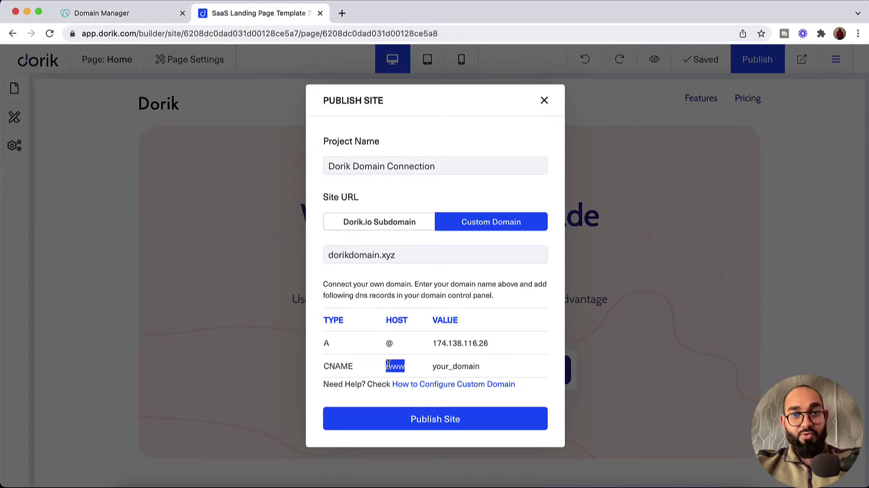
click(134, 18)
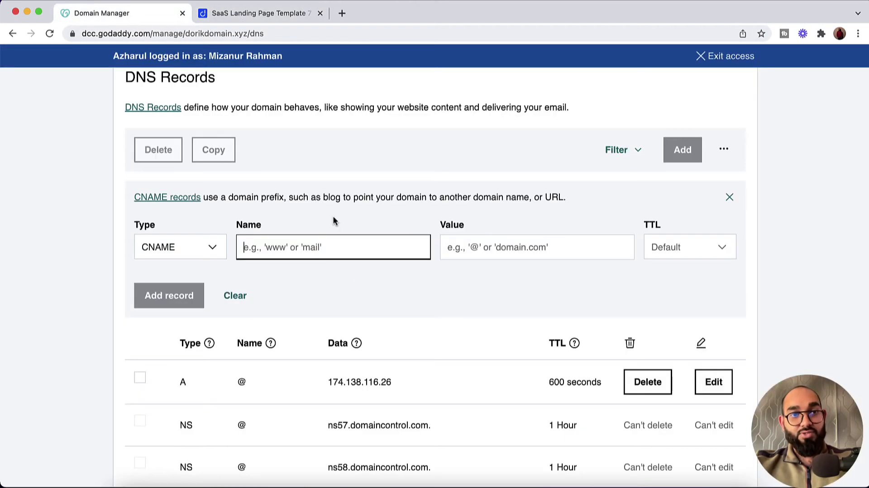
text(www)
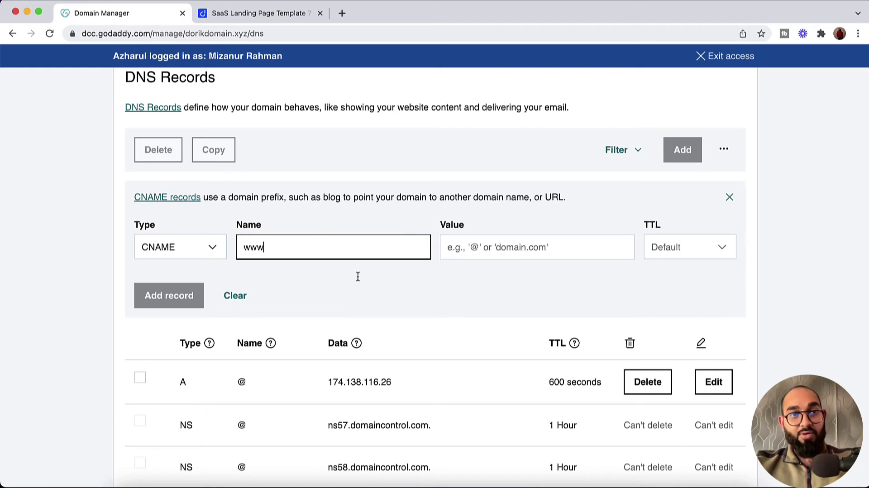
click(284, 14)
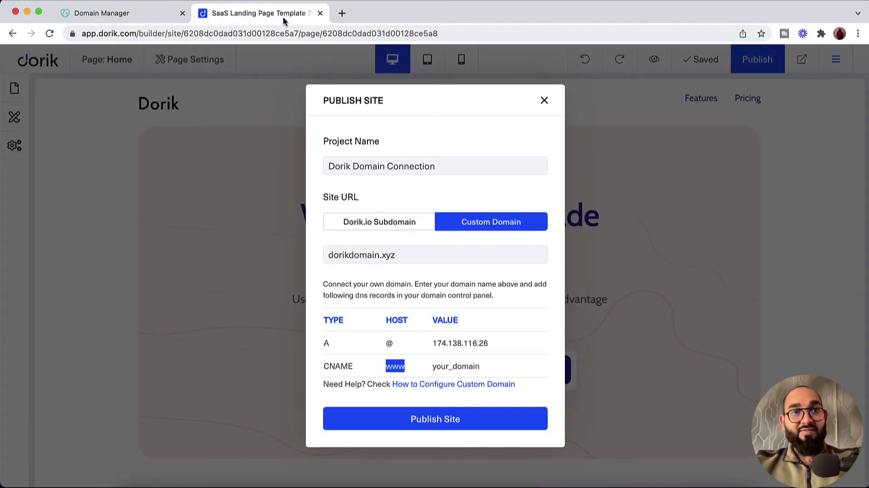
triple_click(448, 367)
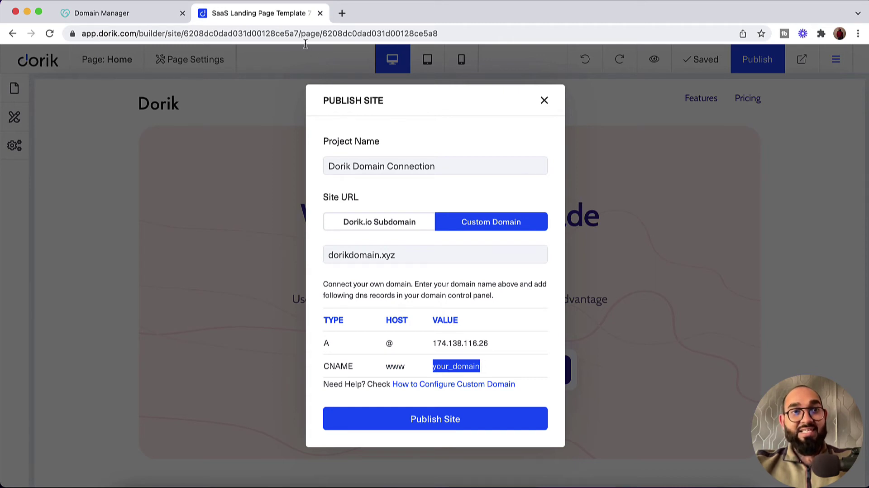
click(116, 14)
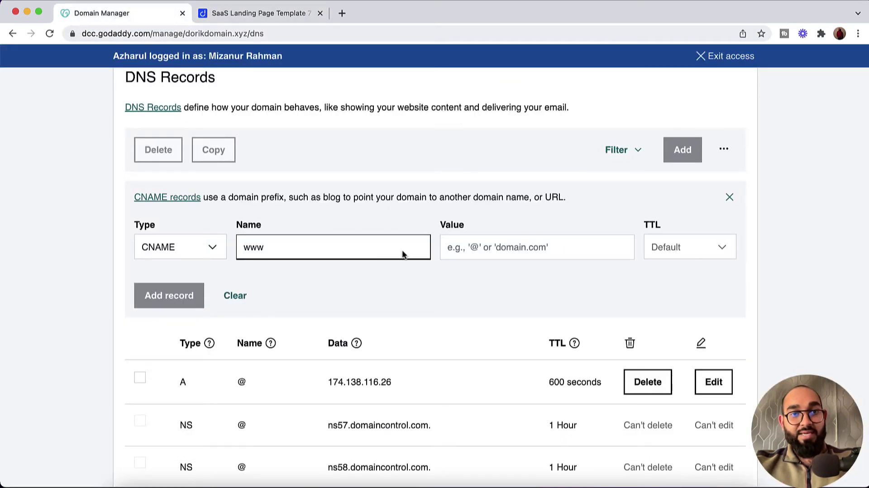
click(482, 252)
click(76, 262)
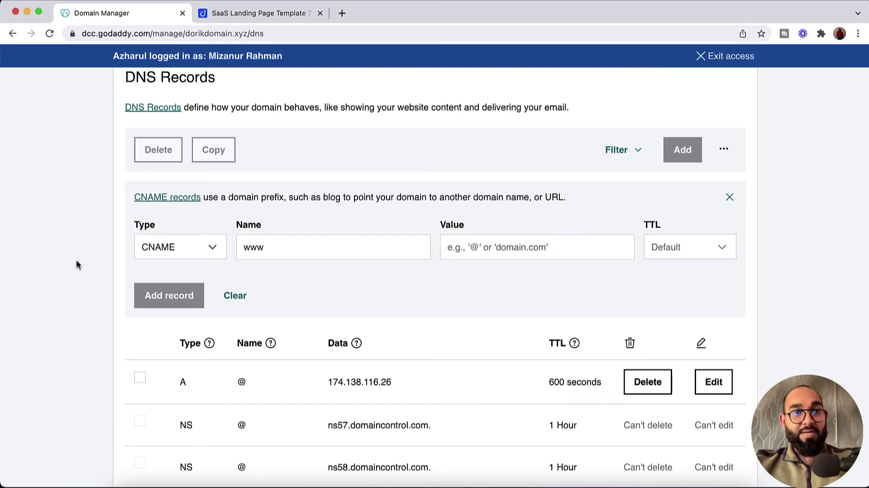
scroll(76, 262, up, 4)
Paste dorikdomain.xyz as the CNAME value, save the record, and dismiss the notice
triple_click(141, 154)
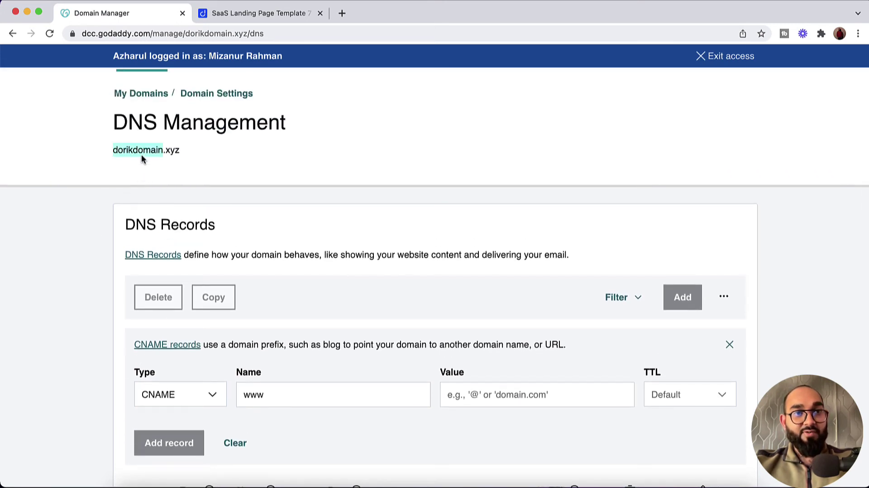
right_click(142, 154)
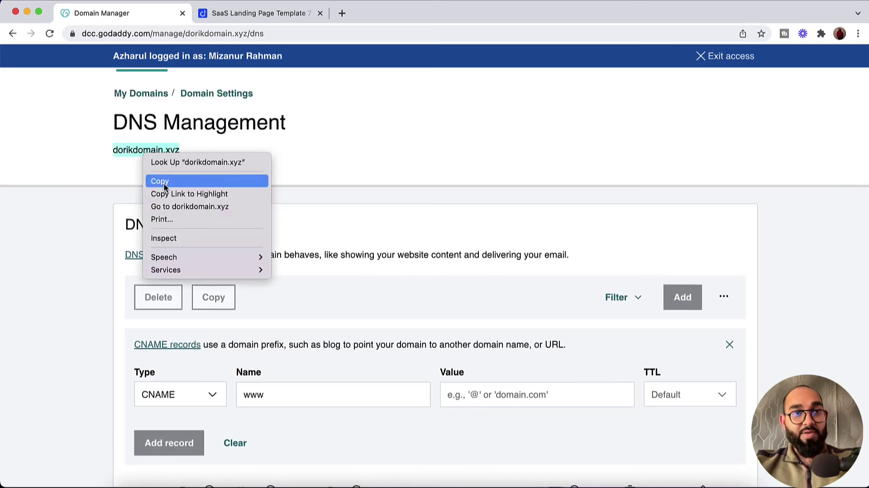
click(164, 183)
scroll(434, 298, down, 3)
click(493, 289)
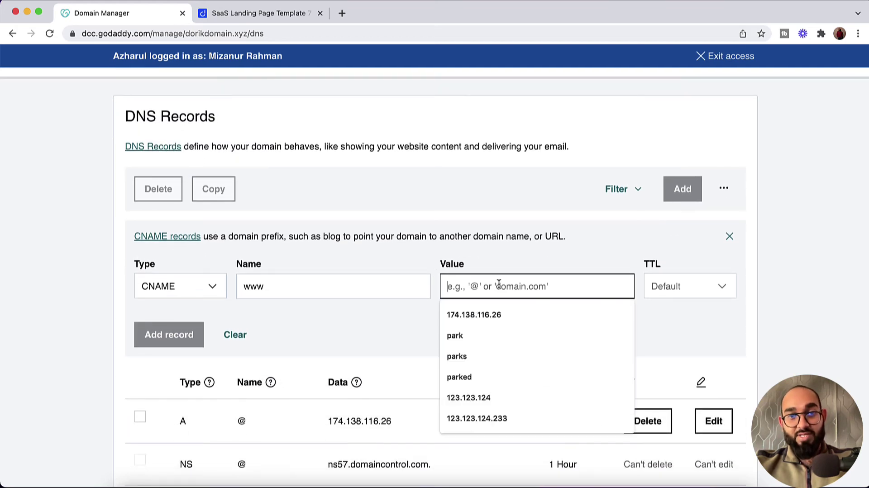
right_click(497, 291)
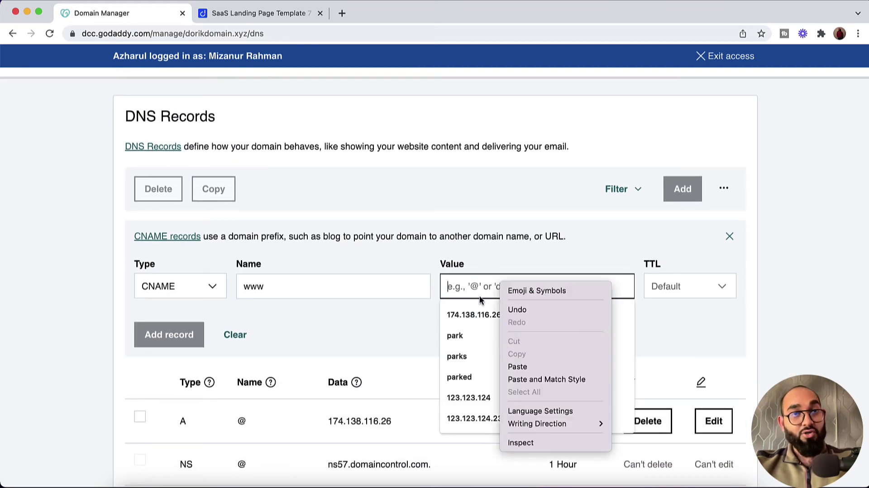
click(522, 365)
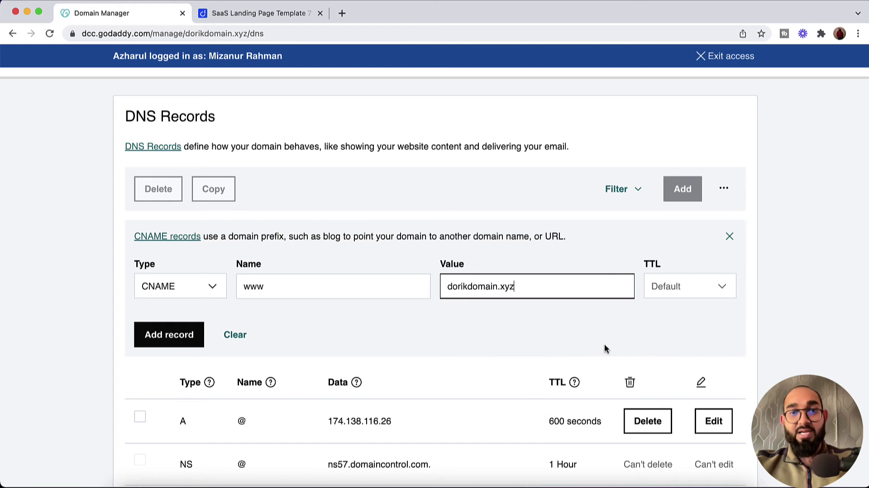
click(179, 334)
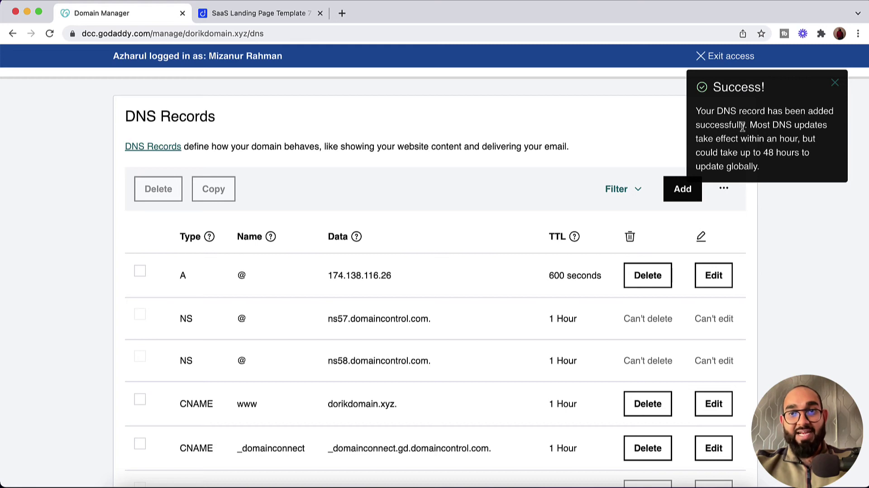
click(840, 82)
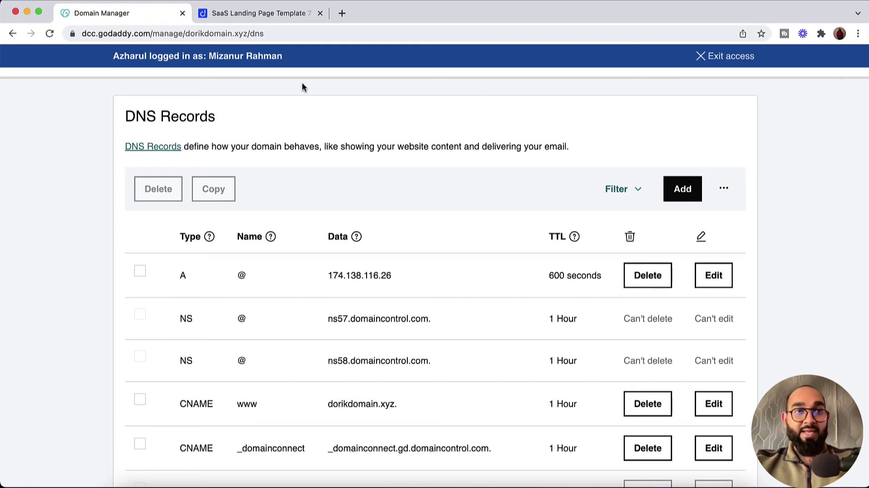
Publish the site to dorikdomain.xyz and open the live link from the success message
click(272, 16)
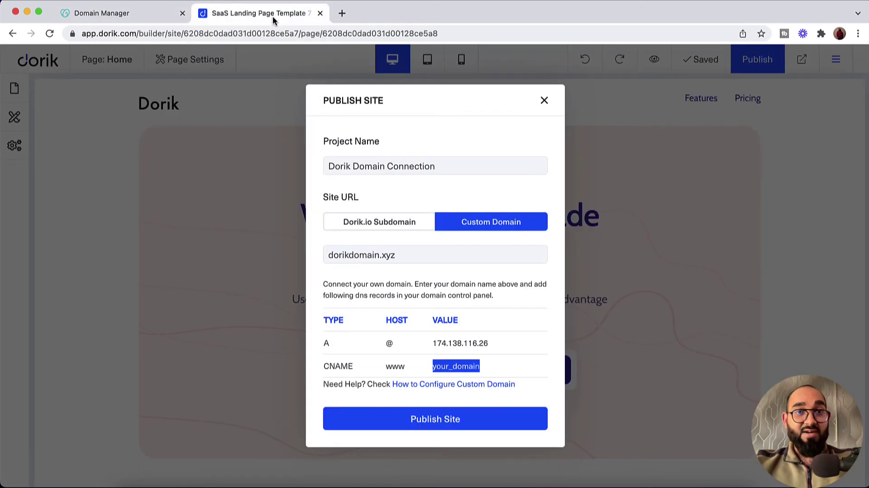
click(430, 425)
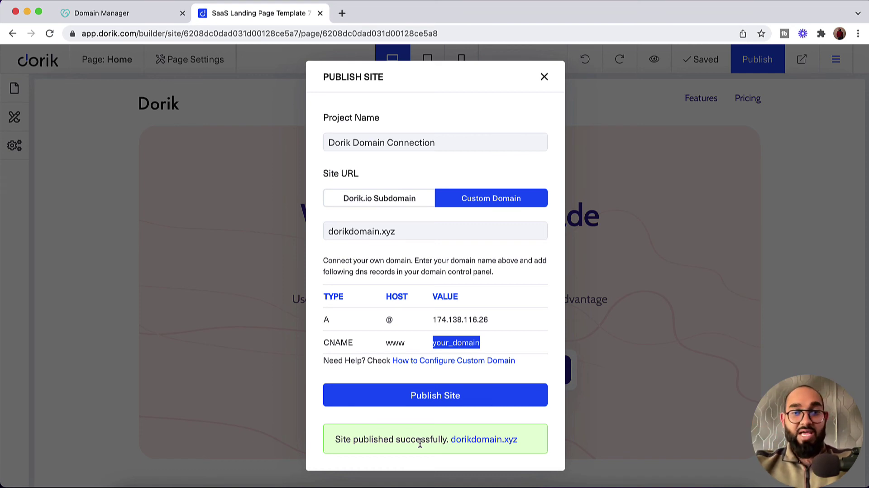
click(470, 441)
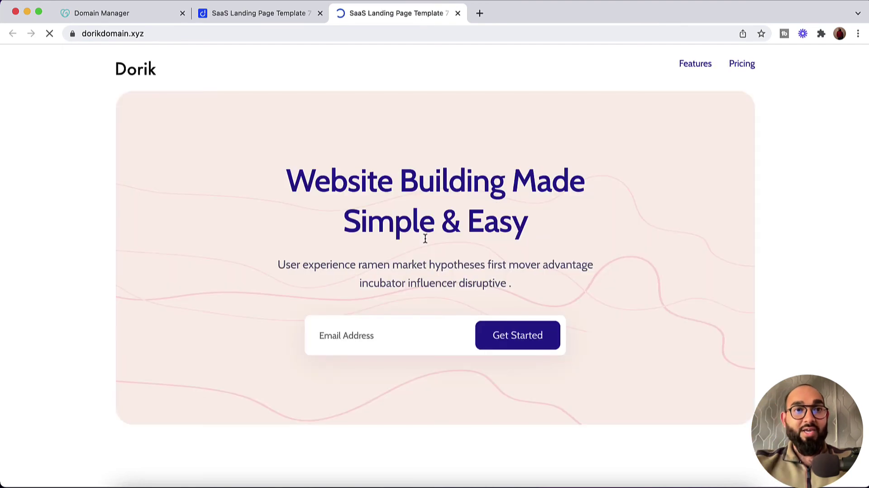
Select the URL in the address bar to confirm the landing page loads at dorikdomain.xyz
click(161, 33)
click(153, 34)
drag(153, 34, 80, 38)
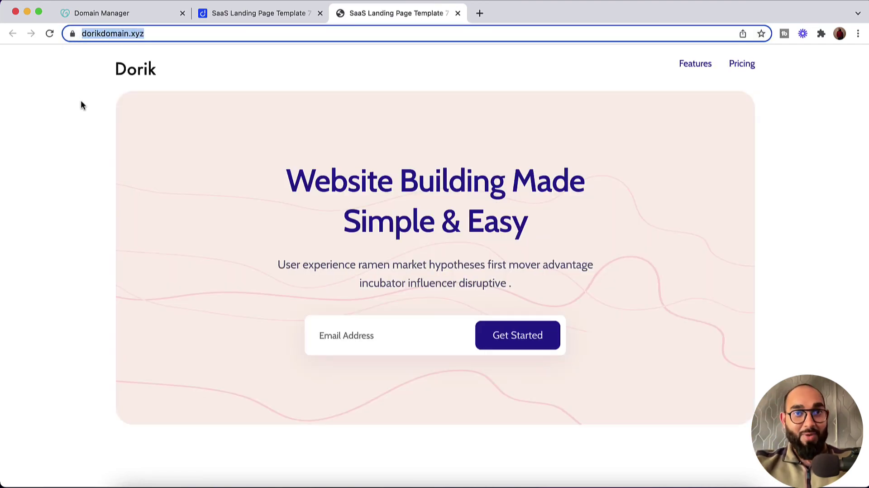